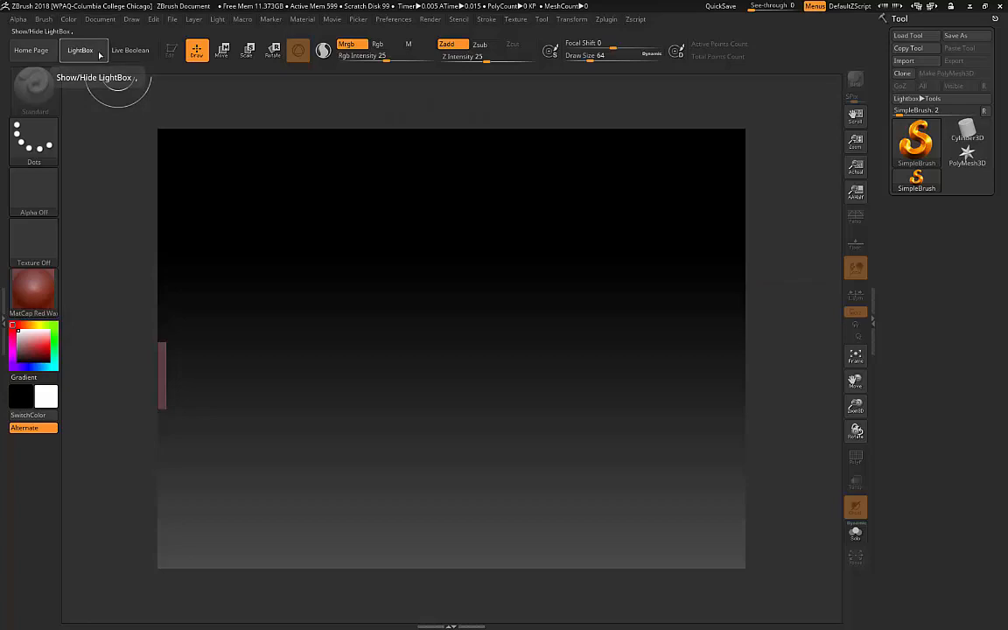
# Show the LightBox browser and hide it again.
pyautogui.click(97, 52)
pyautogui.click(96, 53)
pyautogui.click(96, 52)
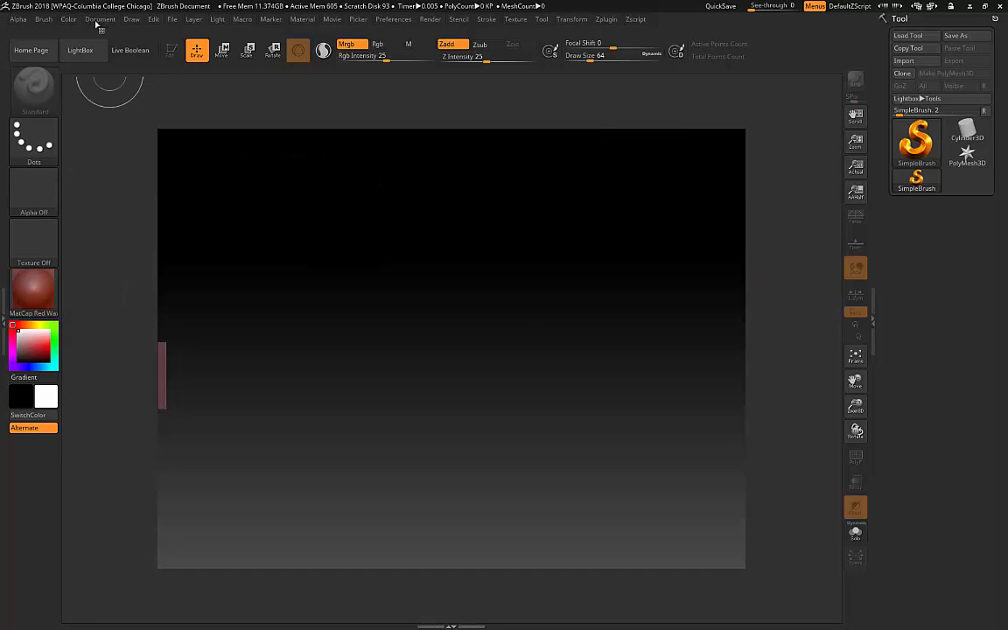
# Double the document's canvas size to 2240 by 1680.
pyautogui.click(99, 20)
pyautogui.click(167, 256)
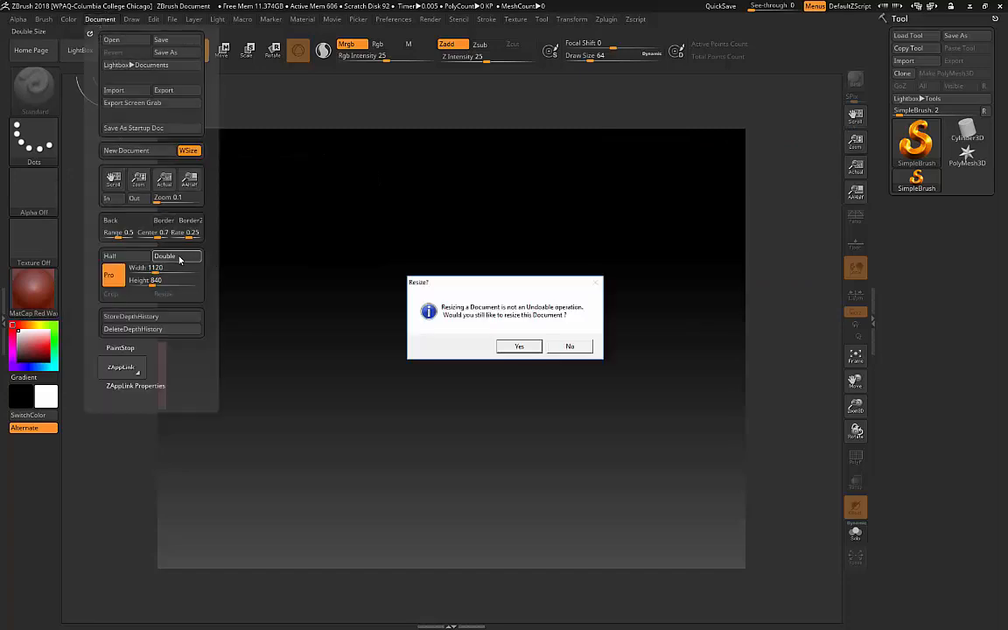
pyautogui.click(530, 347)
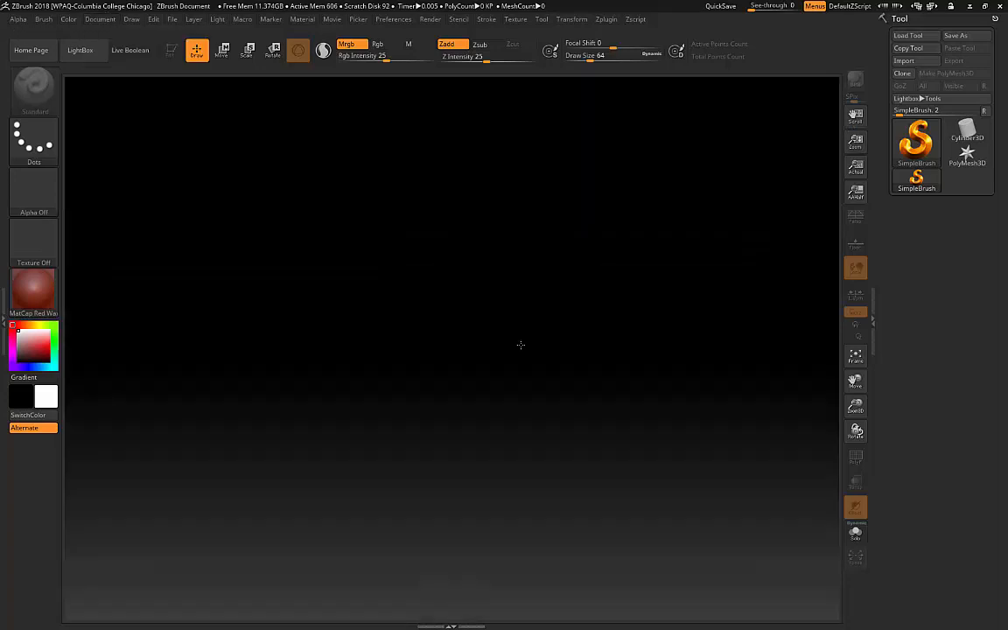
# Flatten the document's background gradient to a single uniform grey by reducing its Range to the minimum.
pyautogui.click(108, 21)
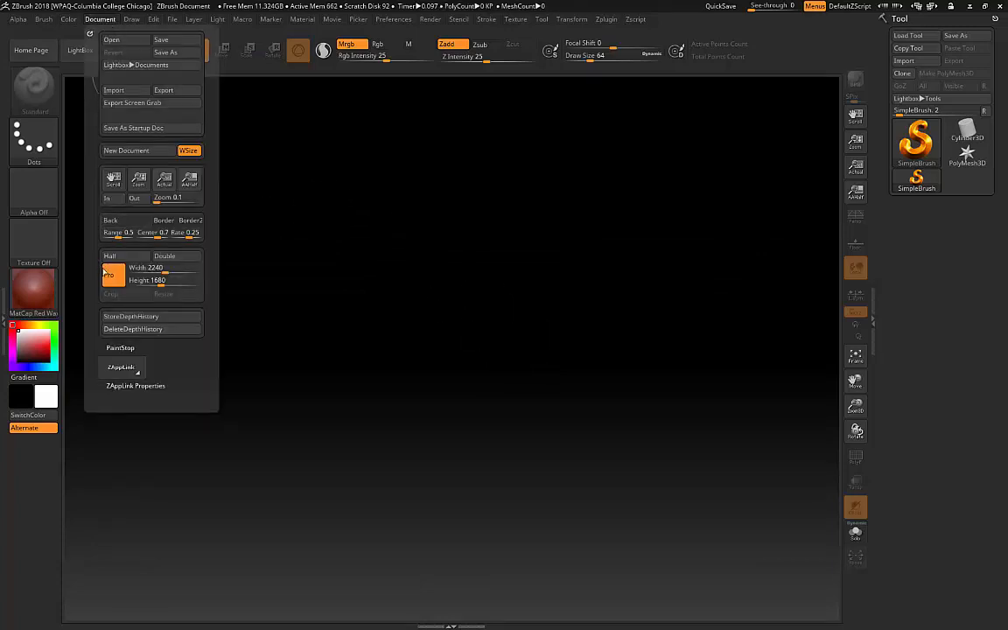
pyautogui.moveTo(115, 235); pyautogui.dragTo(74, 234)
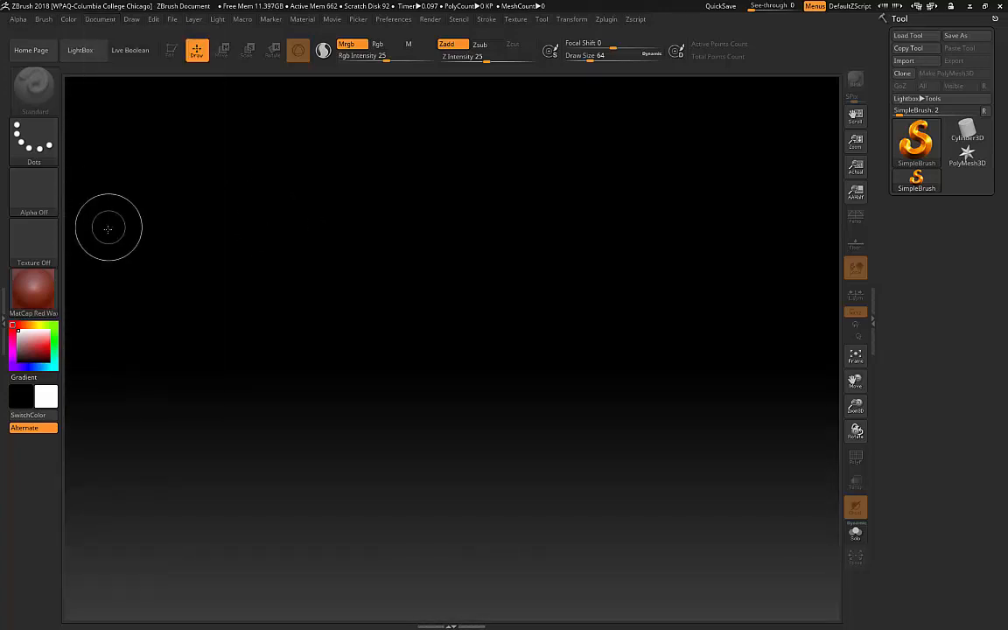
pyautogui.moveTo(102, 22)
pyautogui.moveTo(122, 235); pyautogui.dragTo(96, 235)
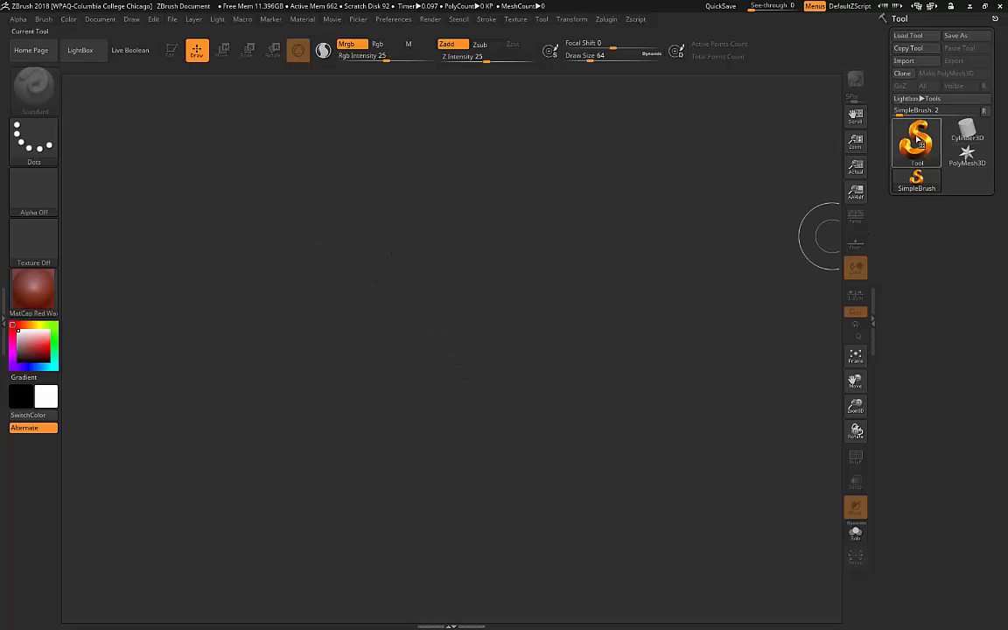
# Choose the Sphere3D primitive from the 3D meshes as the current tool.
pyautogui.click(917, 138)
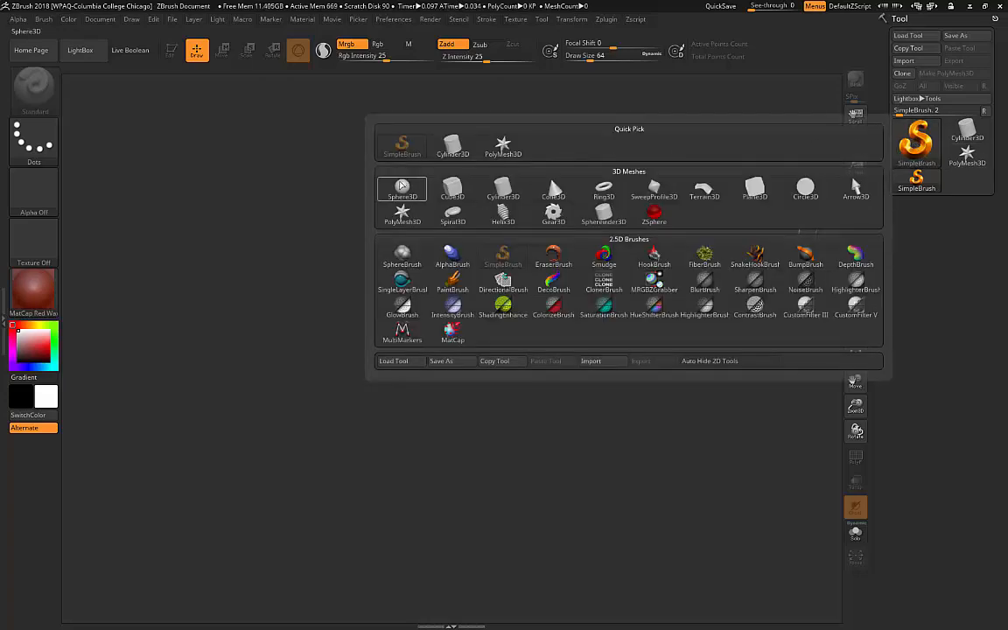
pyautogui.click(404, 187)
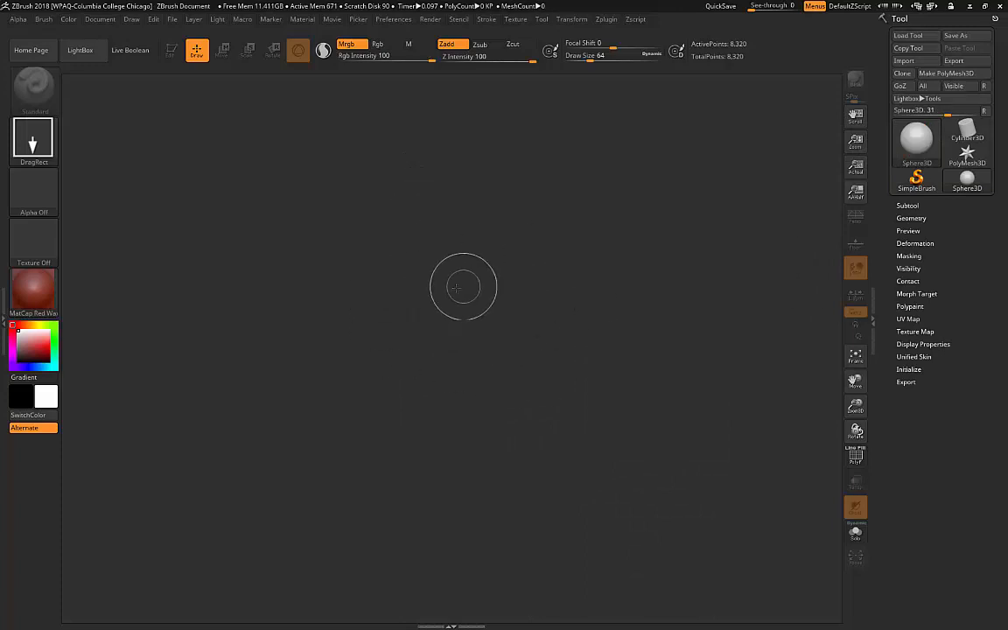
# Draw a large sphere surrounded by overlapping spheres of varying sizes, and clear them all from the canvas.
pyautogui.moveTo(411, 271)
pyautogui.mouseDown()
pyautogui.moveTo(433, 326)
pyautogui.moveTo(419, 385)
pyautogui.moveTo(439, 405)
pyautogui.moveTo(417, 448)
pyautogui.moveTo(488, 420)
pyautogui.mouseUp()
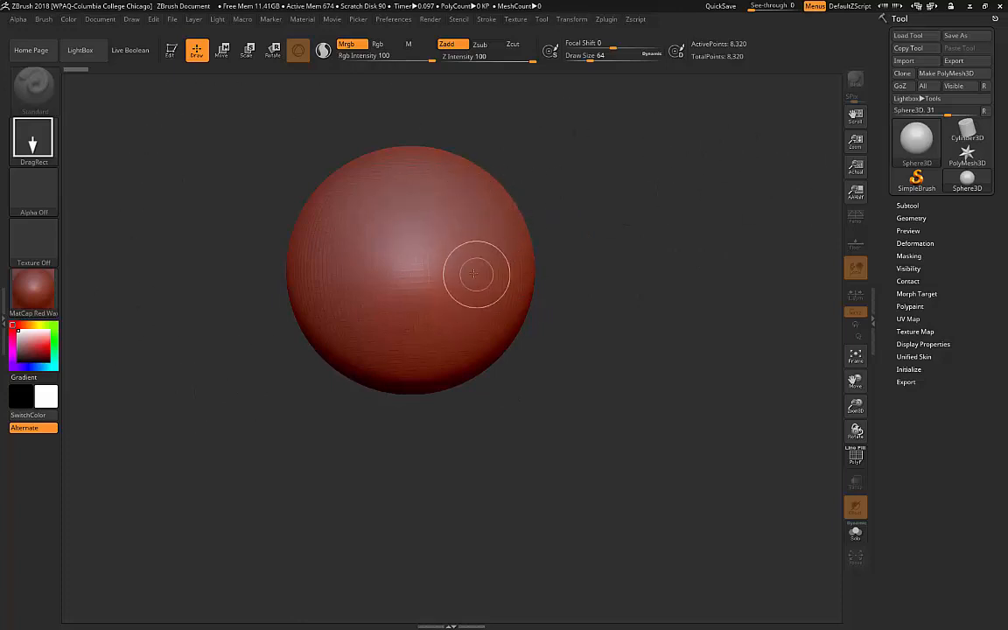
pyautogui.moveTo(473, 209); pyautogui.dragTo(516, 249)
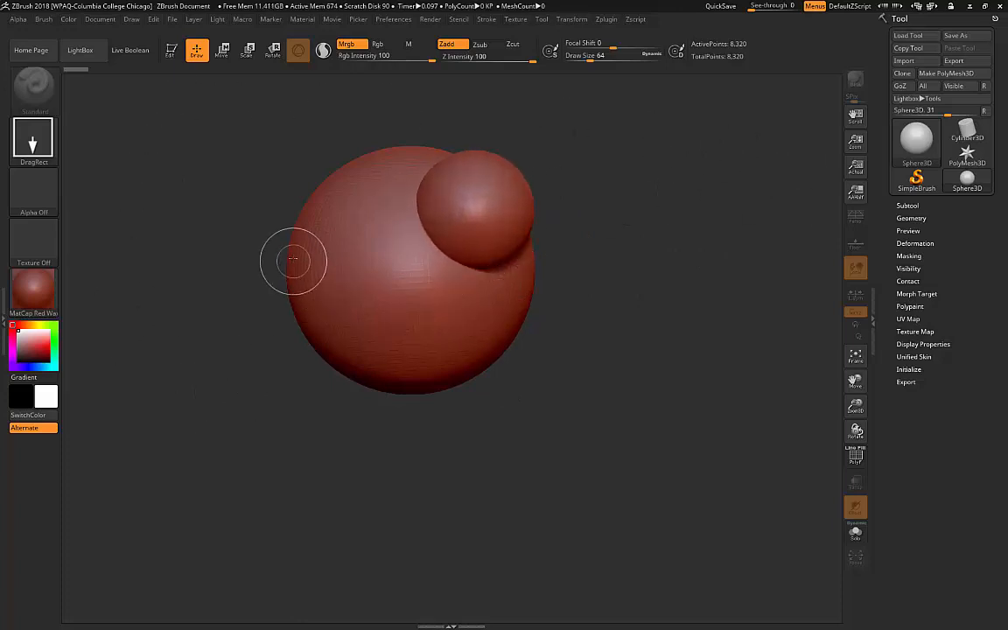
pyautogui.moveTo(280, 247); pyautogui.dragTo(337, 293)
pyautogui.moveTo(360, 348); pyautogui.dragTo(421, 411)
pyautogui.moveTo(486, 353); pyautogui.dragTo(511, 422)
pyautogui.moveTo(388, 254); pyautogui.dragTo(433, 293)
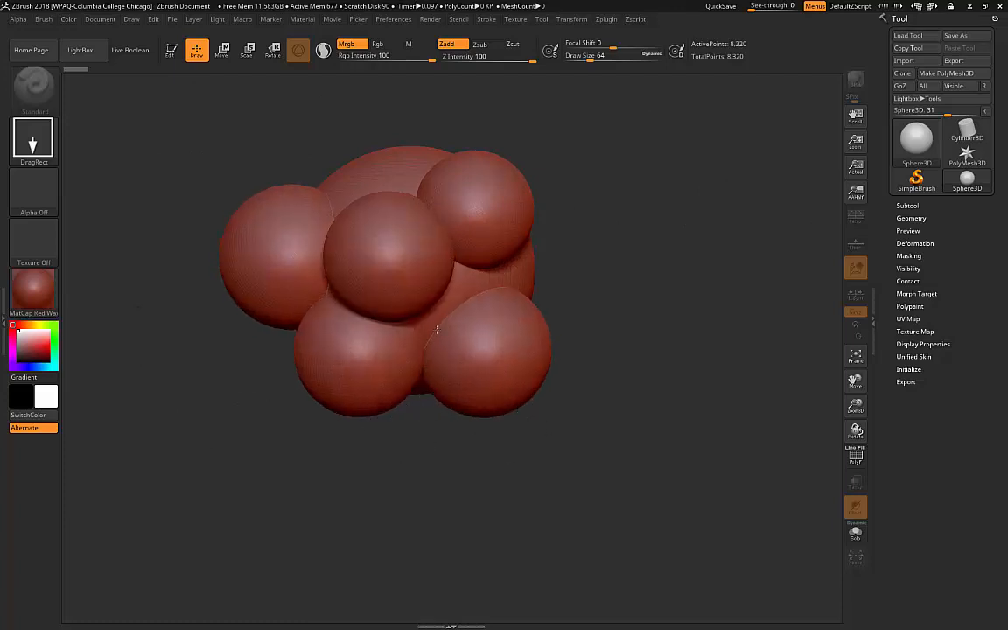
pyautogui.moveTo(426, 145); pyautogui.dragTo(464, 179)
pyautogui.moveTo(533, 214); pyautogui.dragTo(608, 337)
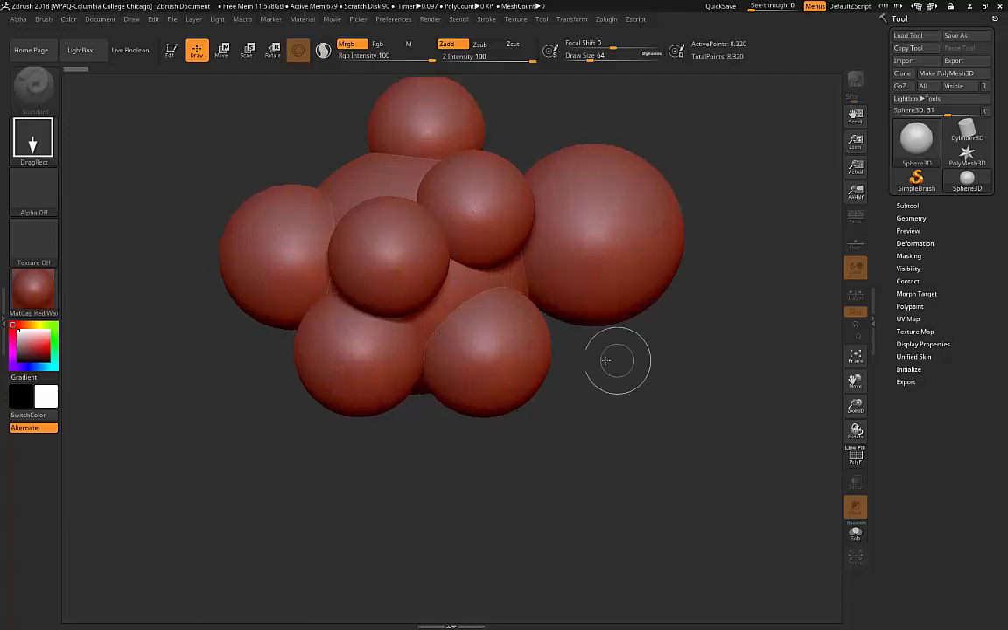
pyautogui.moveTo(426, 293); pyautogui.dragTo(494, 412)
pyautogui.moveTo(345, 355); pyautogui.dragTo(308, 401)
pyautogui.moveTo(239, 358); pyautogui.dragTo(237, 412)
pyautogui.moveTo(209, 267); pyautogui.dragTo(252, 310)
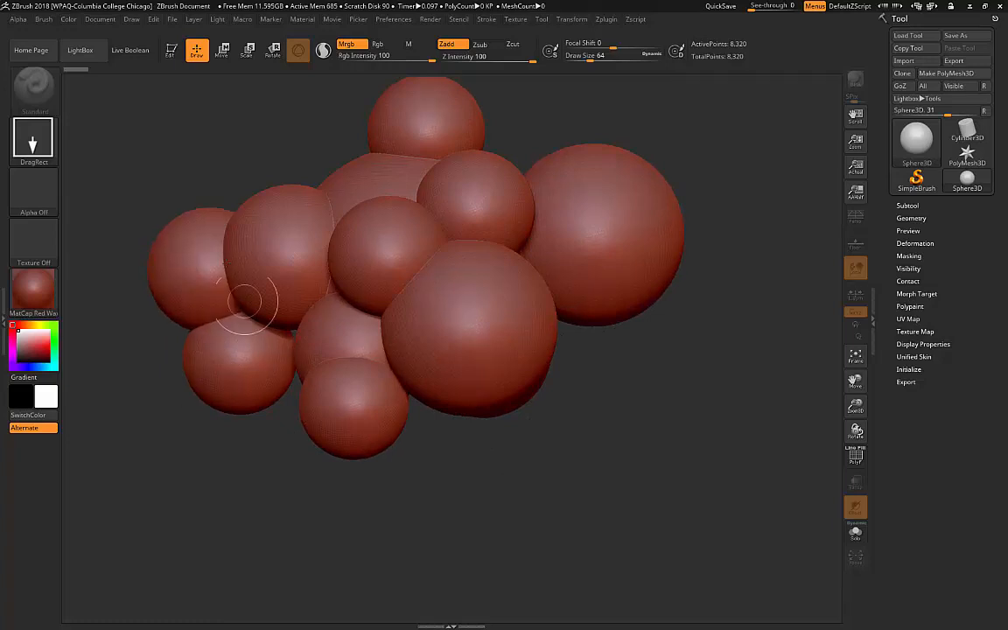
pyautogui.moveTo(201, 196); pyautogui.dragTo(273, 235)
pyautogui.moveTo(325, 178); pyautogui.dragTo(355, 216)
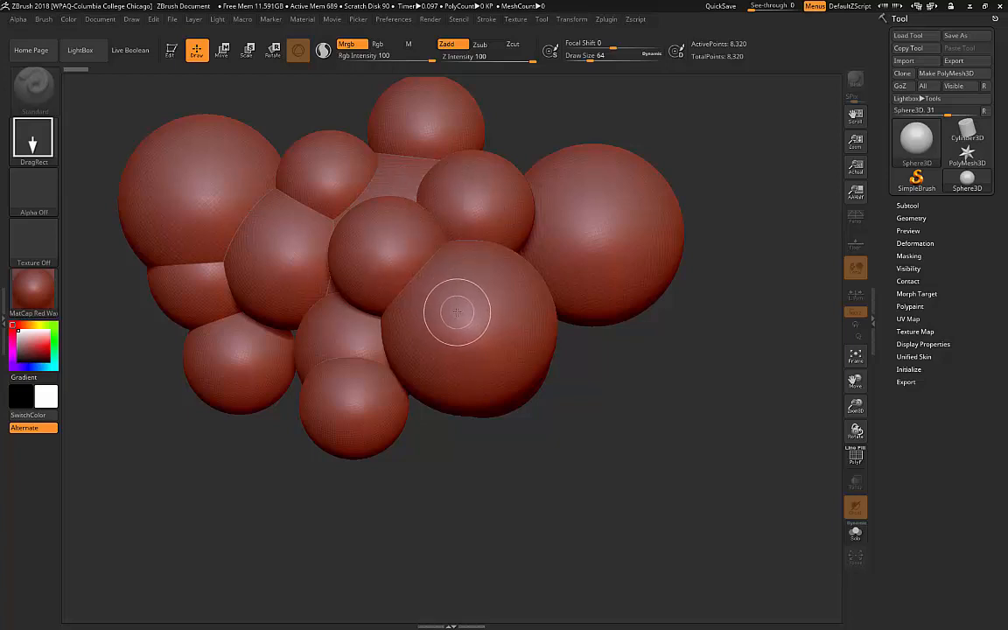
pyautogui.hotkey('ctrl', 'n')
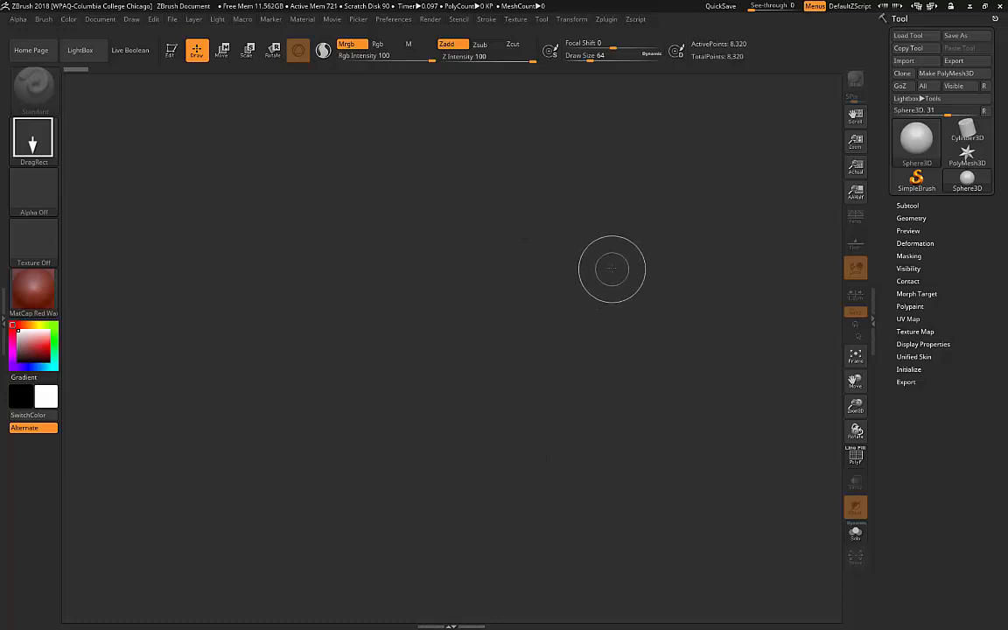
# Draw a single large sphere near the middle of the empty canvas and turn on Edit mode.
pyautogui.moveTo(409, 295); pyautogui.dragTo(398, 464)
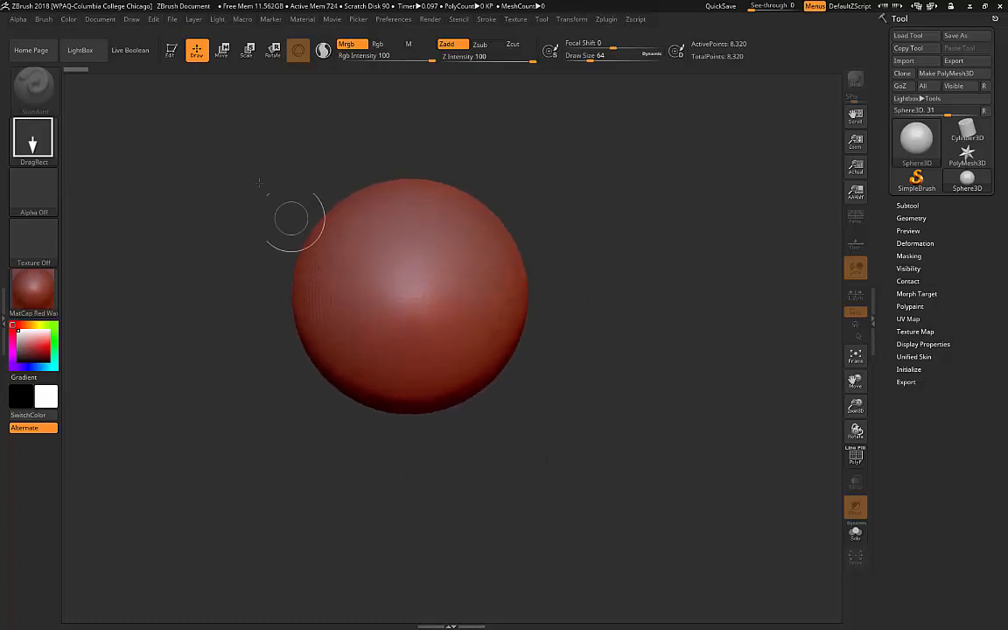
pyautogui.click(173, 50)
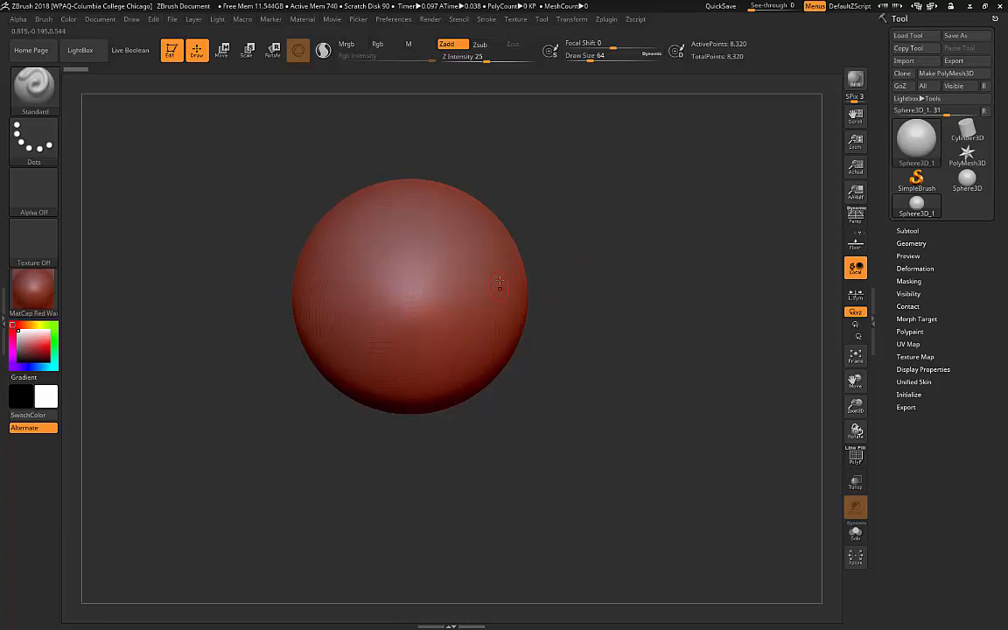
# Convert the sphere primitive into a sculptable PolyMesh3D.
pyautogui.click(418, 259)
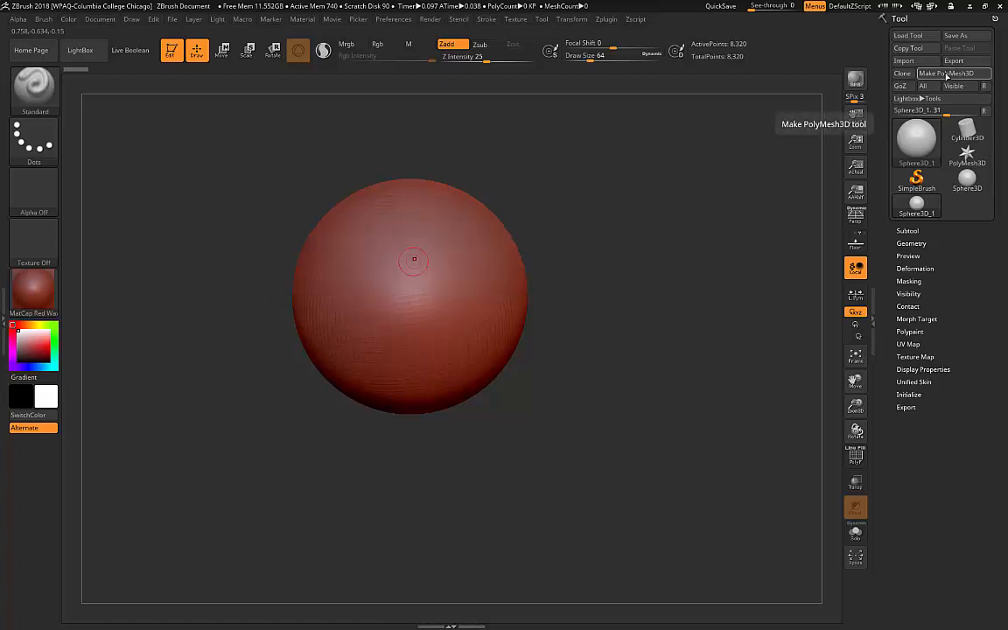
pyautogui.click(946, 73)
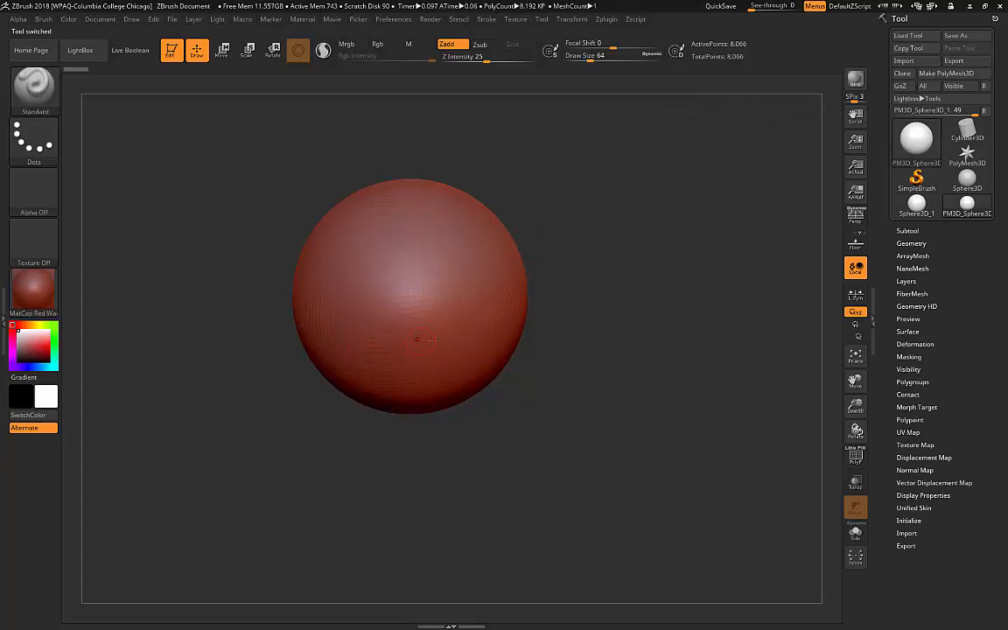
# Sculpt test strokes across the front of the sphere with the Standard brush and undo them.
pyautogui.moveTo(441, 266)
pyautogui.mouseDown()
pyautogui.moveTo(459, 289)
pyautogui.moveTo(450, 339)
pyautogui.moveTo(434, 258)
pyautogui.mouseUp()
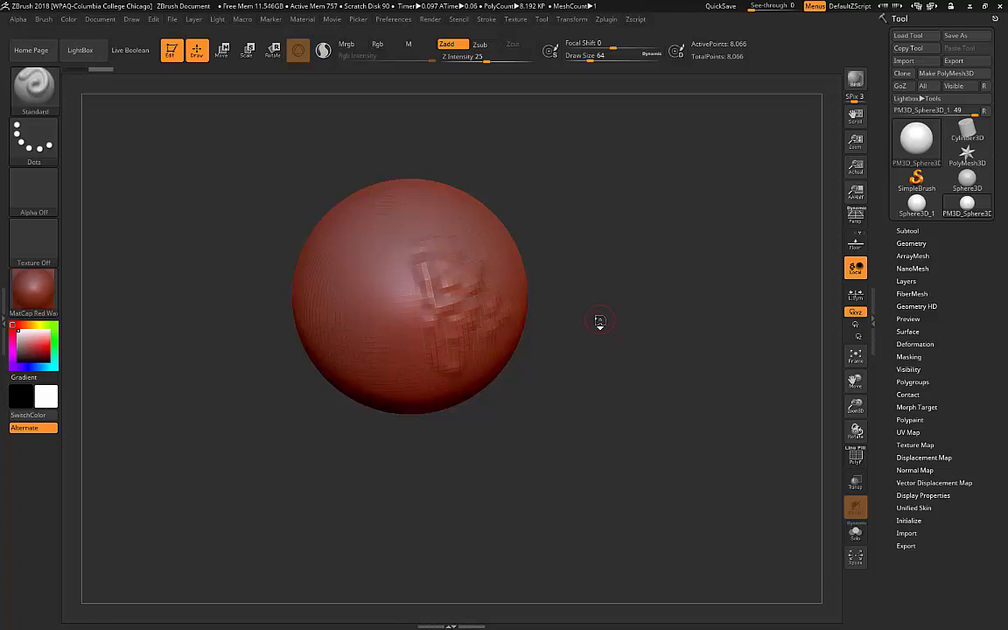
pyautogui.hotkey('ctrl', 'z')
# Sculpt raised, bumpy strokes on two opposite sides of the sphere with the Standard brush, keeping the middle smooth.
pyautogui.keyDown('alt'); pyautogui.moveTo(601, 315); pyautogui.dragTo(452, 326); pyautogui.keyUp('alt')
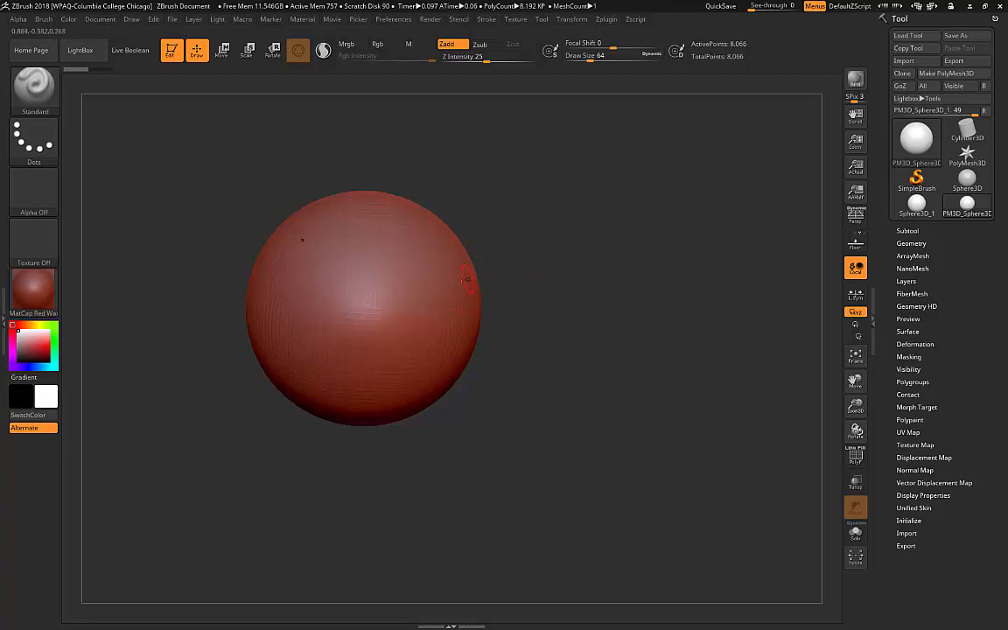
pyautogui.moveTo(413, 280); pyautogui.dragTo(402, 326)
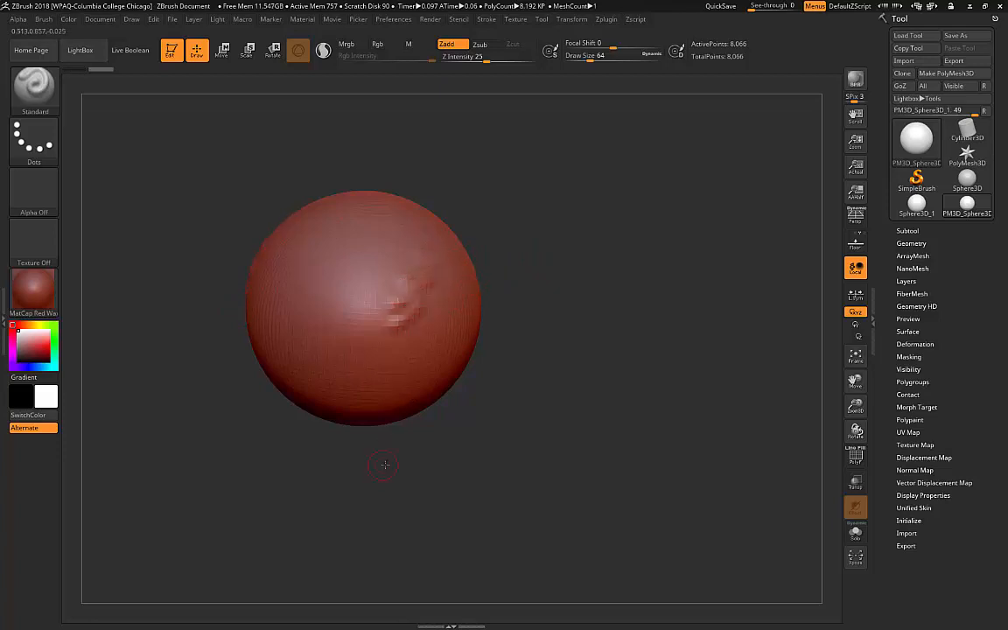
pyautogui.moveTo(385, 468)
pyautogui.mouseDown()
pyautogui.moveTo(427, 454)
pyautogui.moveTo(402, 475)
pyautogui.moveTo(363, 320)
pyautogui.moveTo(281, 276)
pyautogui.mouseUp()
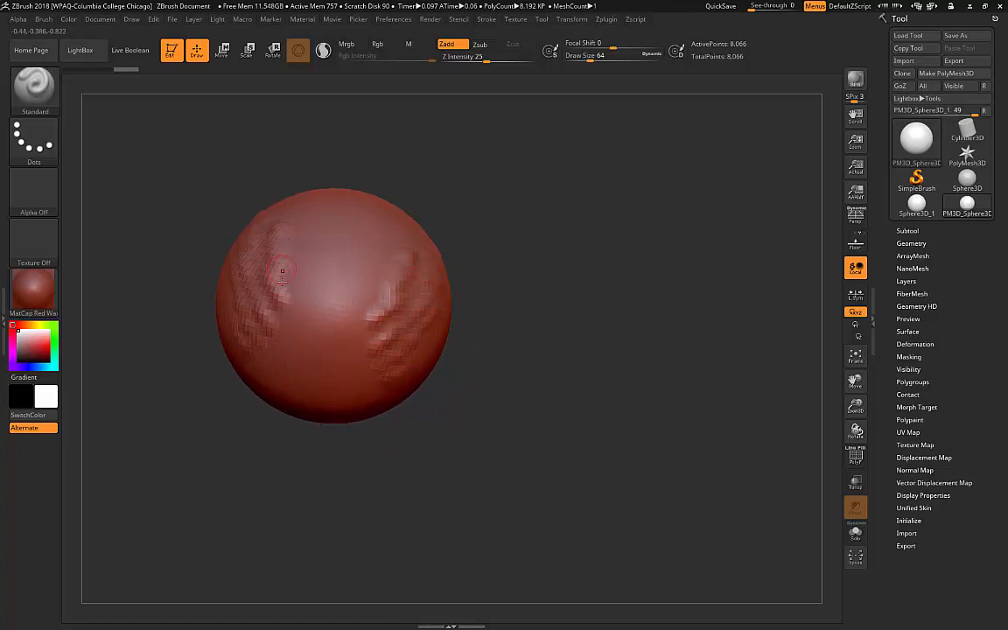
pyautogui.moveTo(481, 352)
pyautogui.mouseDown()
pyautogui.moveTo(508, 353)
pyautogui.moveTo(433, 306)
pyautogui.moveTo(324, 350)
pyautogui.moveTo(518, 396)
pyautogui.moveTo(162, 522)
pyautogui.moveTo(126, 499)
pyautogui.moveTo(413, 276)
pyautogui.mouseUp()
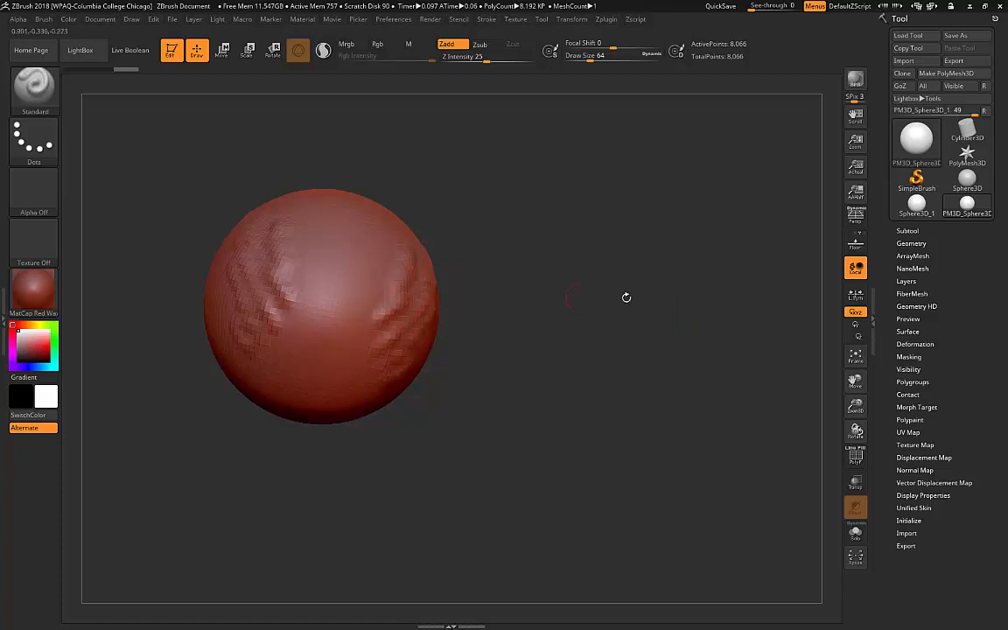
pyautogui.moveTo(702, 304); pyautogui.dragTo(694, 291)
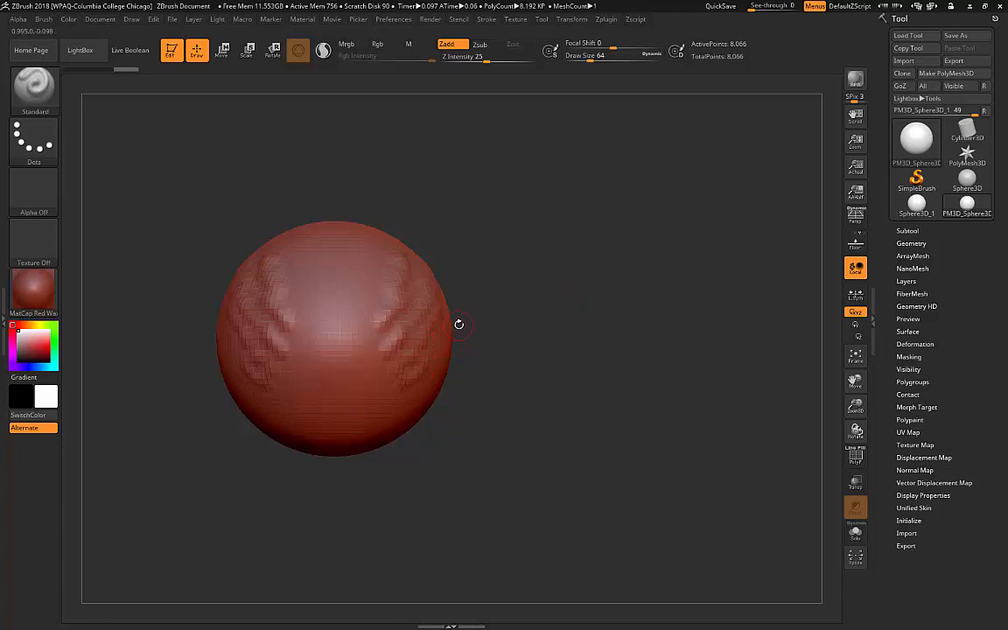
pyautogui.moveTo(541, 241); pyautogui.dragTo(553, 307)
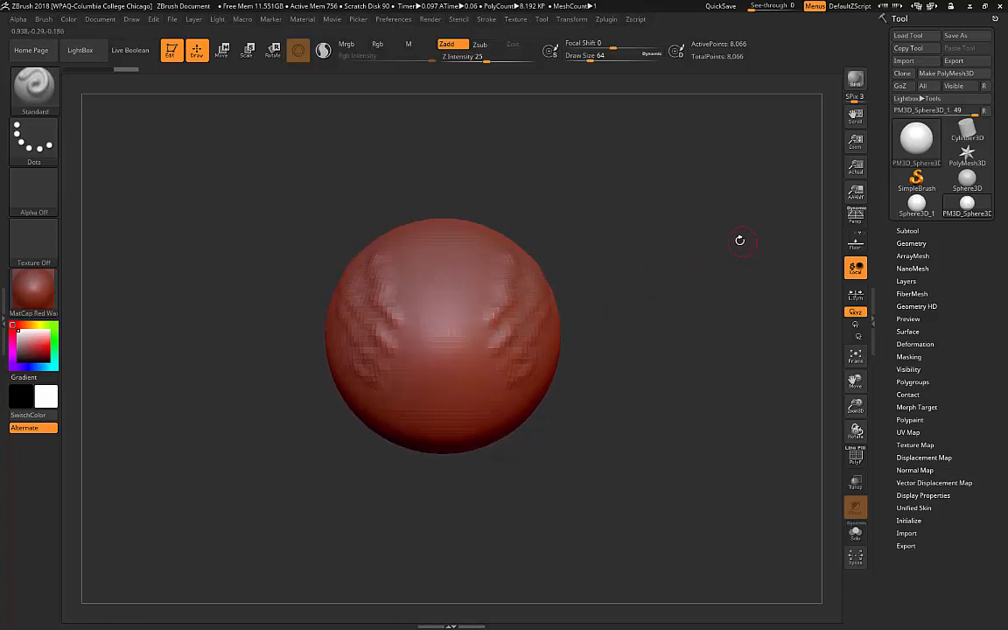
pyautogui.moveTo(617, 262)
pyautogui.mouseDown()
pyautogui.moveTo(596, 269)
pyautogui.moveTo(574, 302)
pyautogui.moveTo(601, 308)
pyautogui.moveTo(612, 287)
pyautogui.moveTo(590, 293)
pyautogui.moveTo(601, 313)
pyautogui.moveTo(607, 284)
pyautogui.moveTo(599, 302)
pyautogui.moveTo(591, 292)
pyautogui.moveTo(617, 344)
pyautogui.moveTo(569, 272)
pyautogui.moveTo(592, 333)
pyautogui.moveTo(627, 308)
pyautogui.moveTo(617, 298)
pyautogui.moveTo(692, 252)
pyautogui.mouseUp()
pyautogui.moveTo(660, 212); pyautogui.dragTo(628, 312)
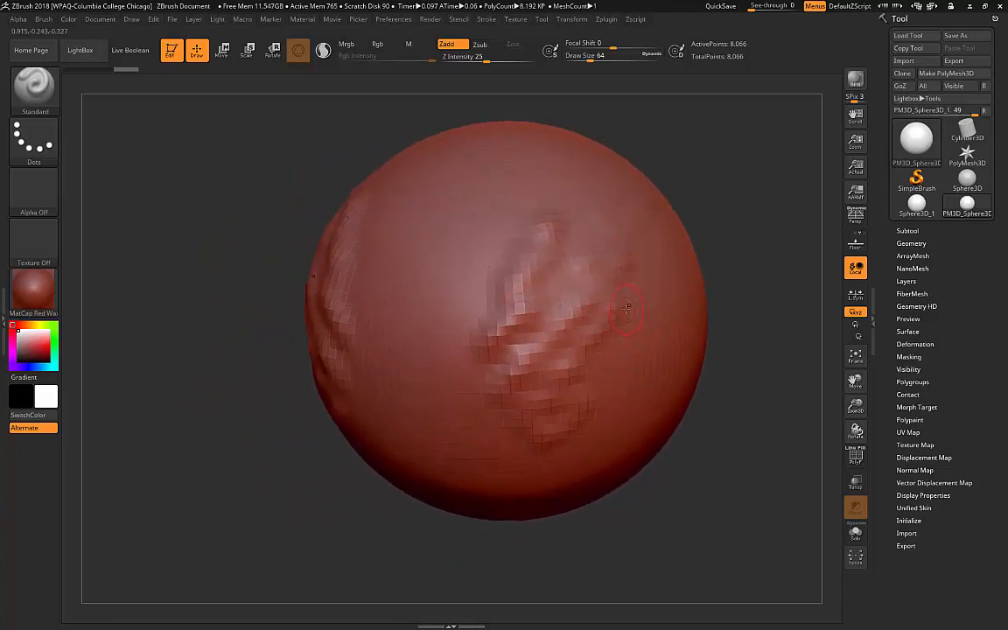
# Examine the quick-access palette at the cursor and the library of 3D sculpting brushes without changing the Standard brush.
pyautogui.press('space')
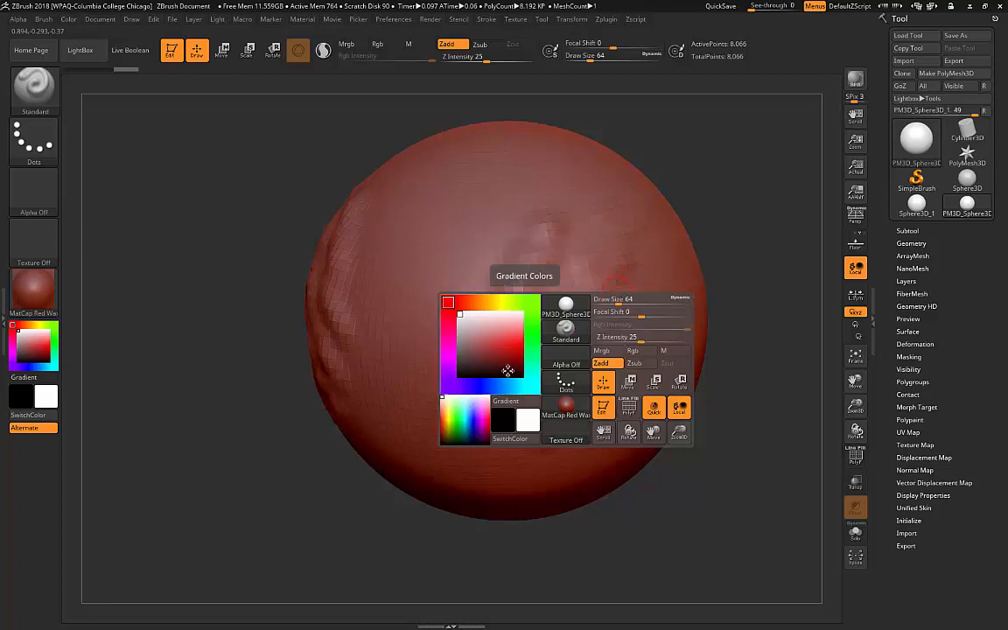
pyautogui.click(566, 328)
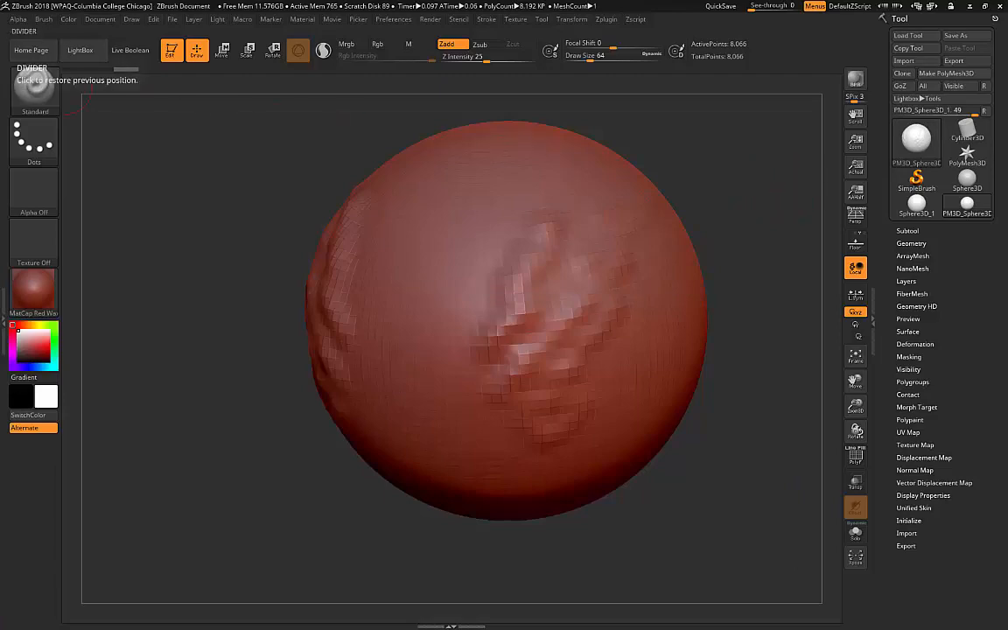
pyautogui.click(31, 87)
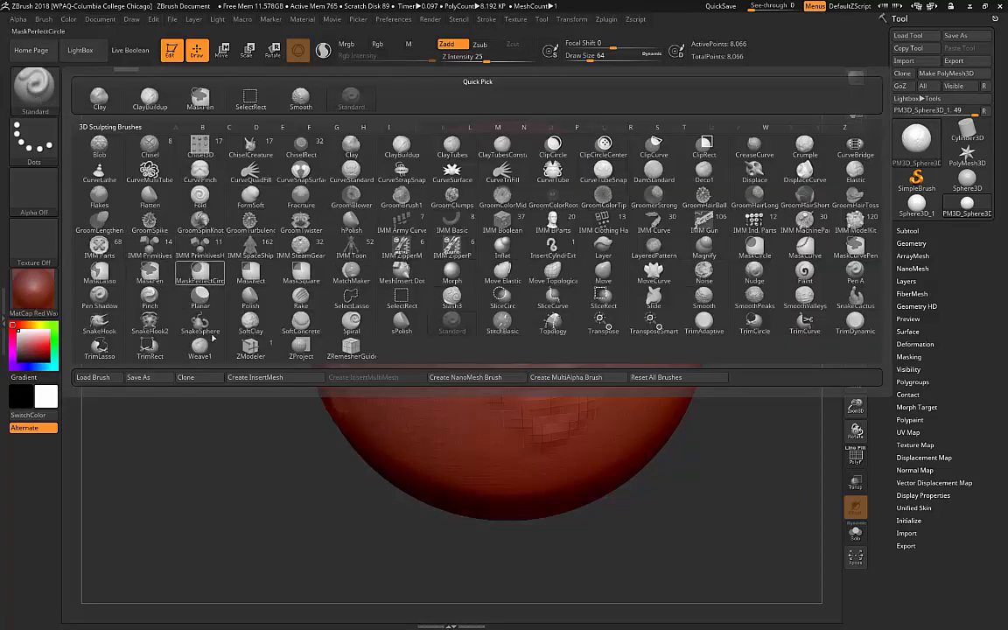
pyautogui.moveTo(196, 473); pyautogui.dragTo(231, 444)
pyautogui.moveTo(796, 280); pyautogui.dragTo(445, 295)
pyautogui.moveTo(726, 212); pyautogui.dragTo(560, 131)
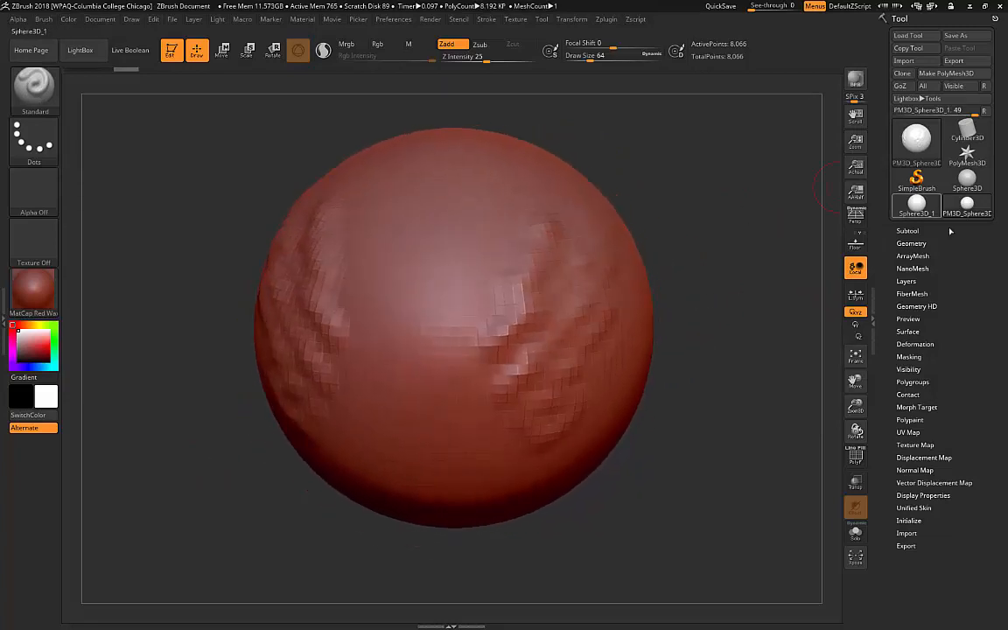